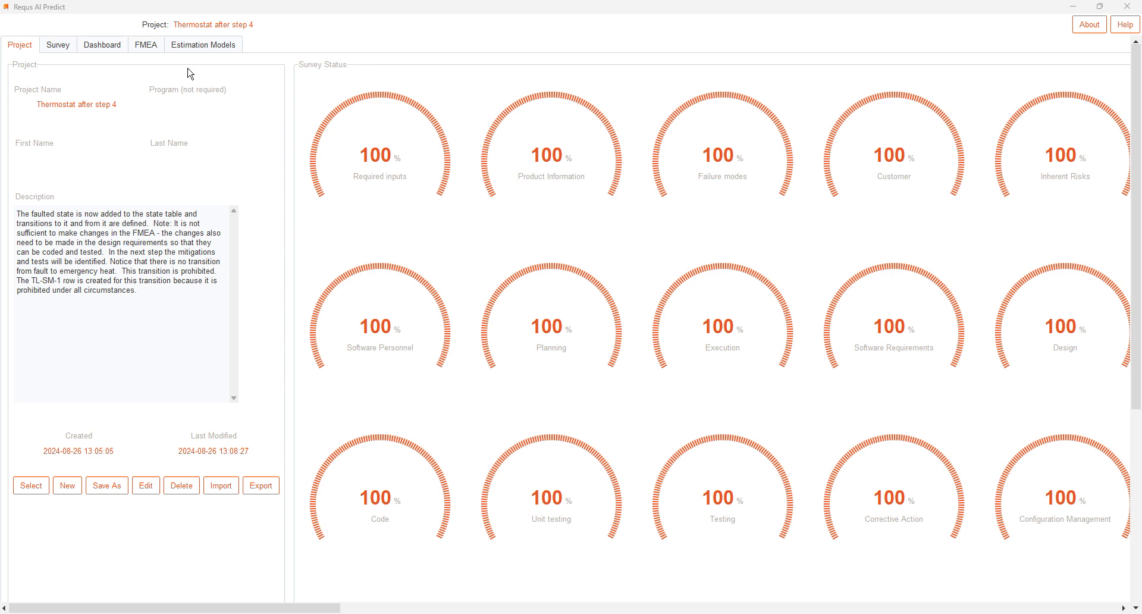
Open the FMEA state transition table and examine the Fault row's transitions to the Emergency, Off and Air conditioning states
left_click(145, 48)
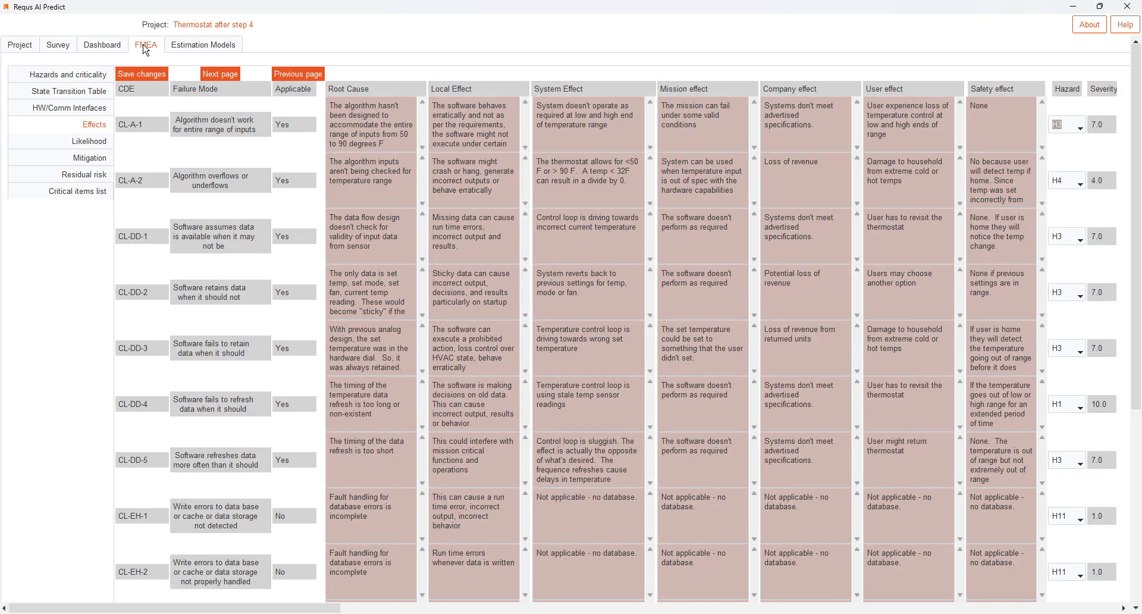
left_click(84, 92)
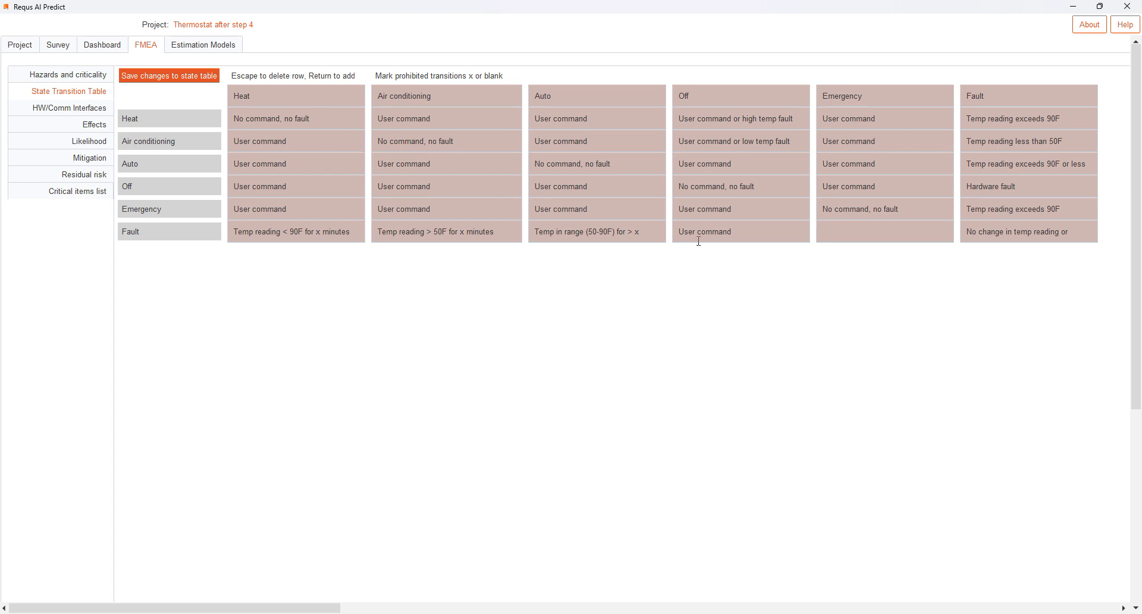
left_click(882, 231)
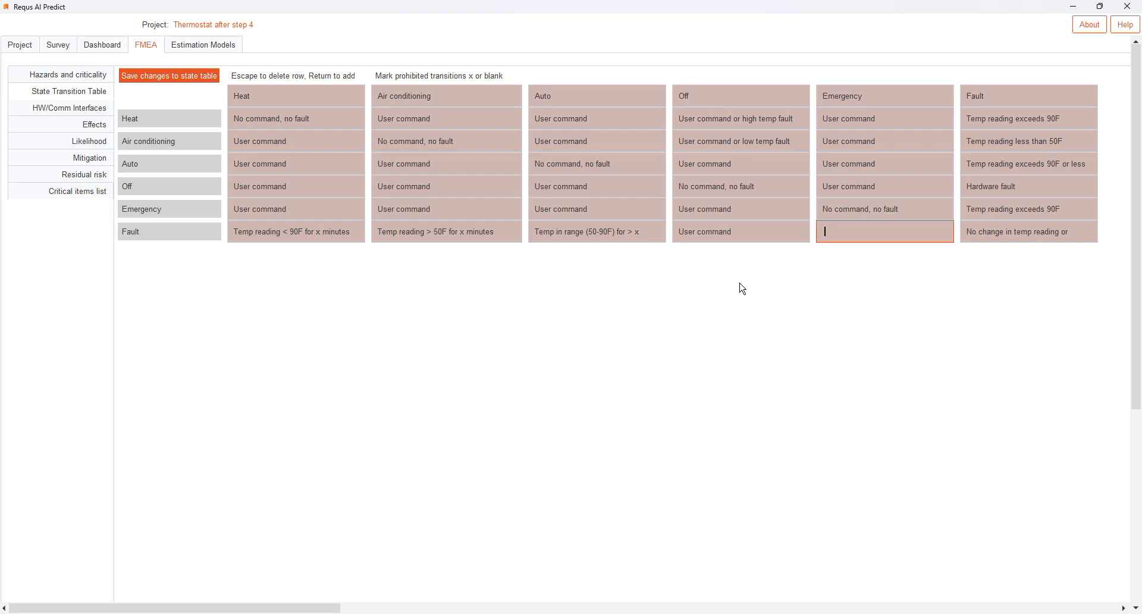
left_click(762, 234)
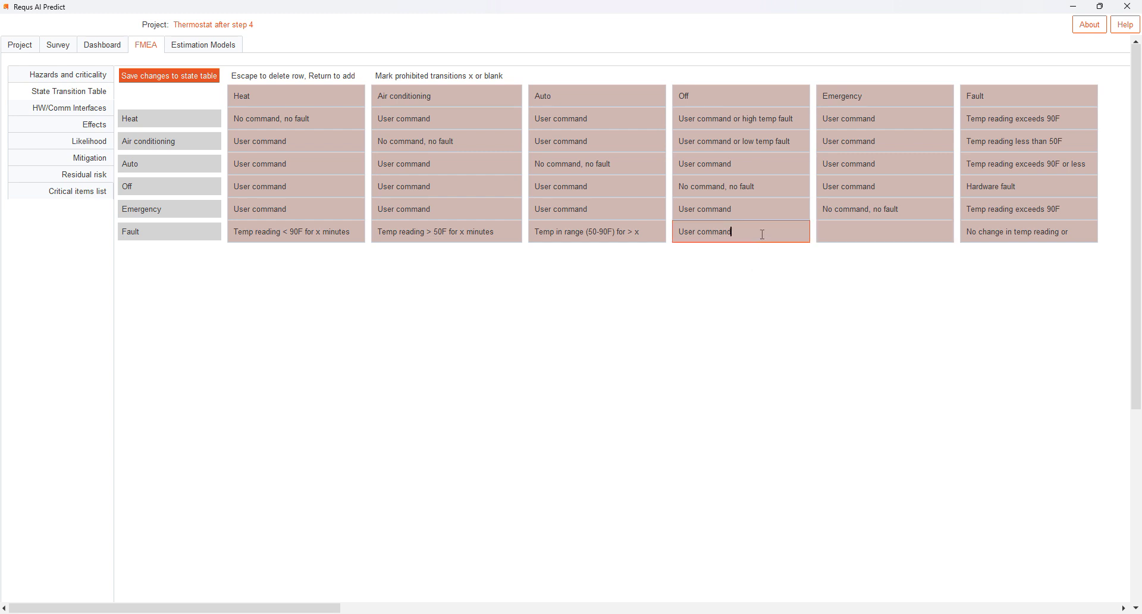
left_click(898, 231)
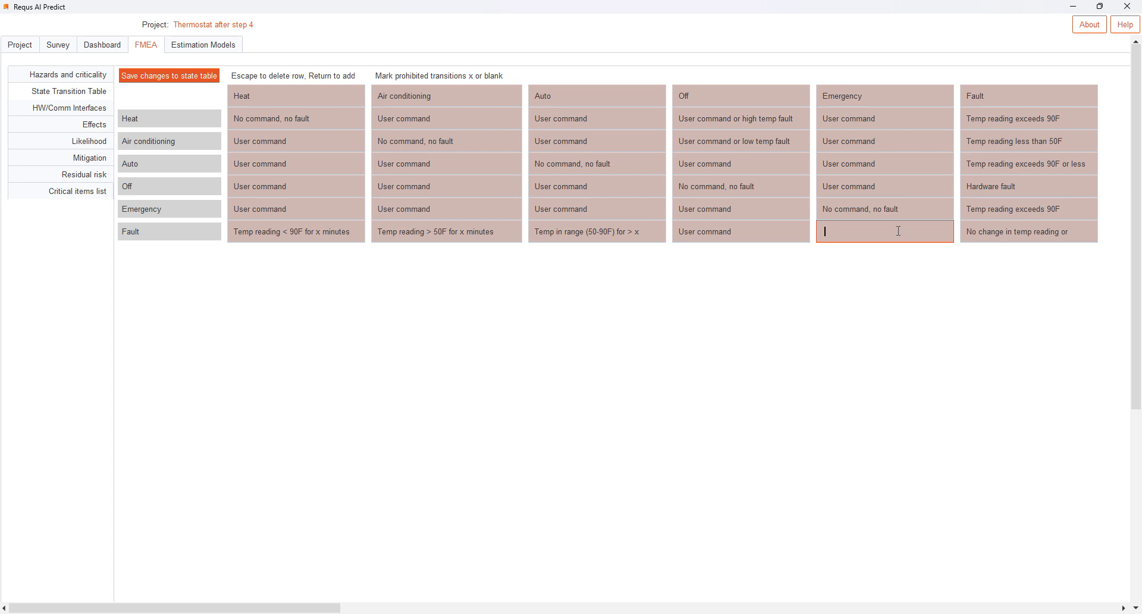
left_click(776, 237)
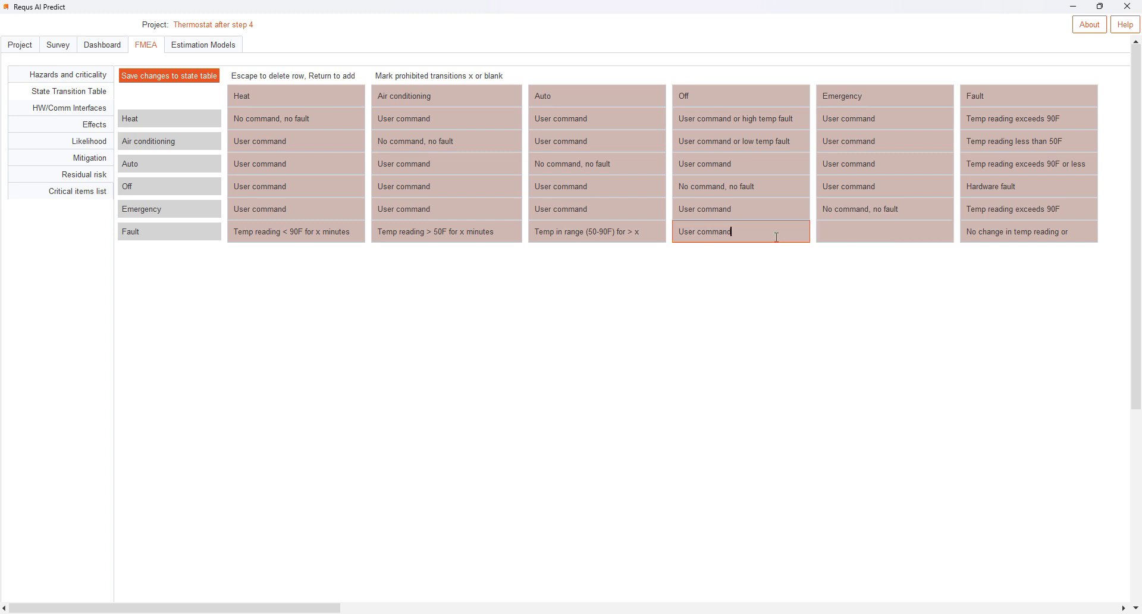
left_click(404, 229)
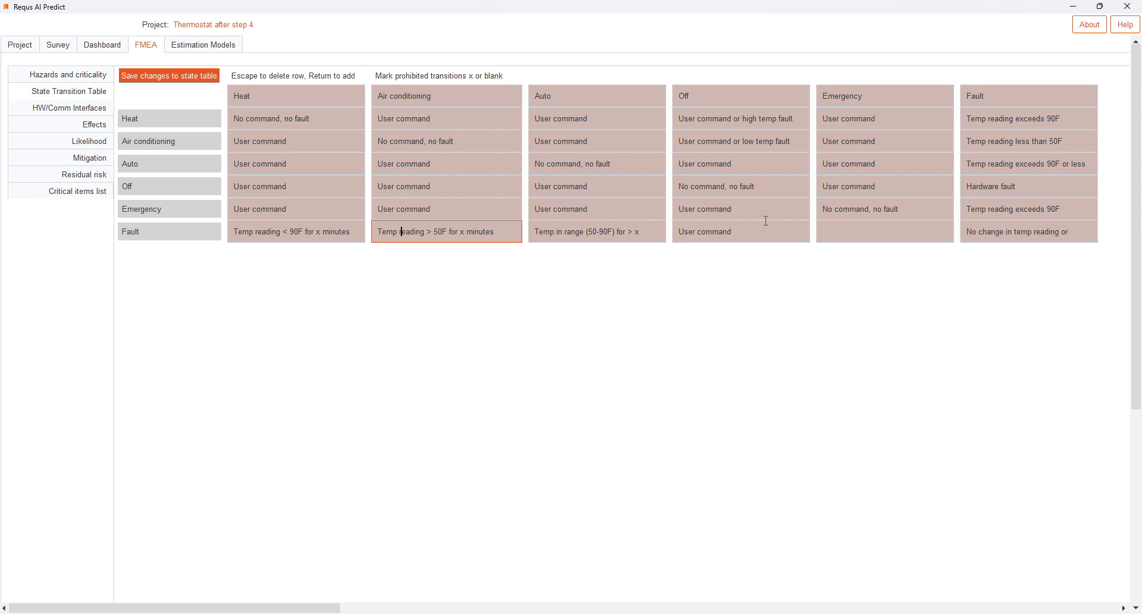
Page through the FMEA effects to the TL-SM-1 prohibited state transition rows and examine the Fault to Emergency root cause
left_click(97, 124)
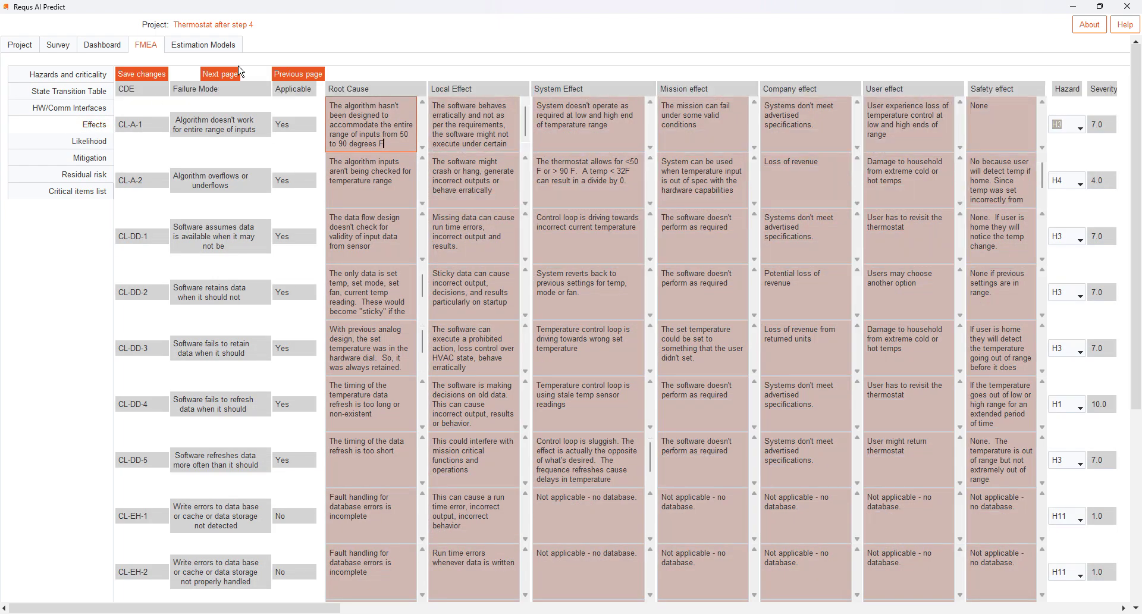
left_click(225, 74)
left_click(224, 75)
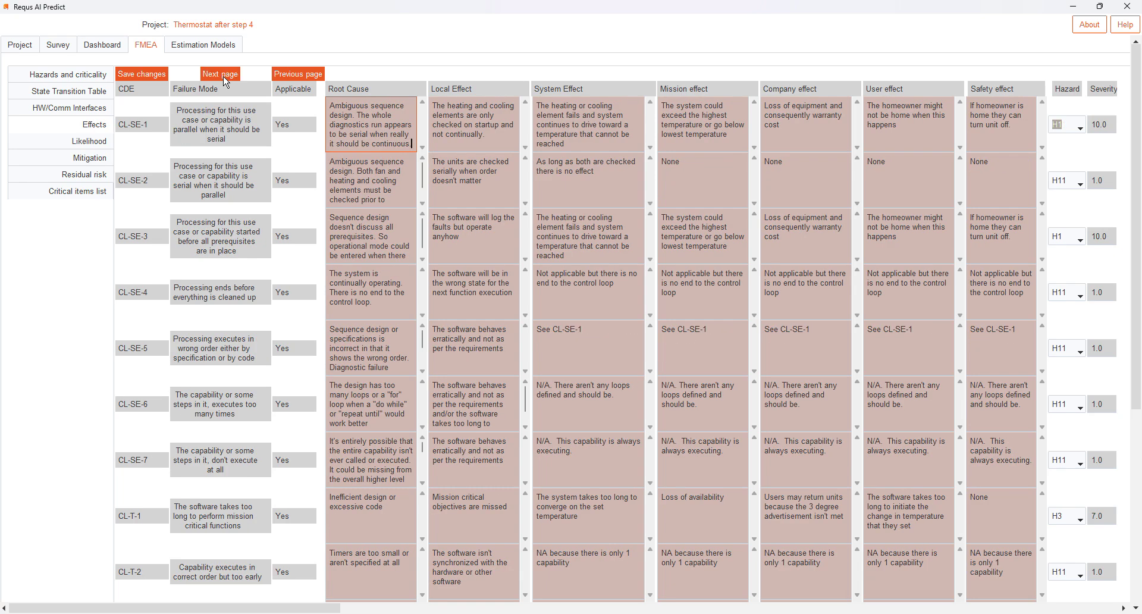
left_click(225, 74)
left_click(225, 74)
left_click(225, 74)
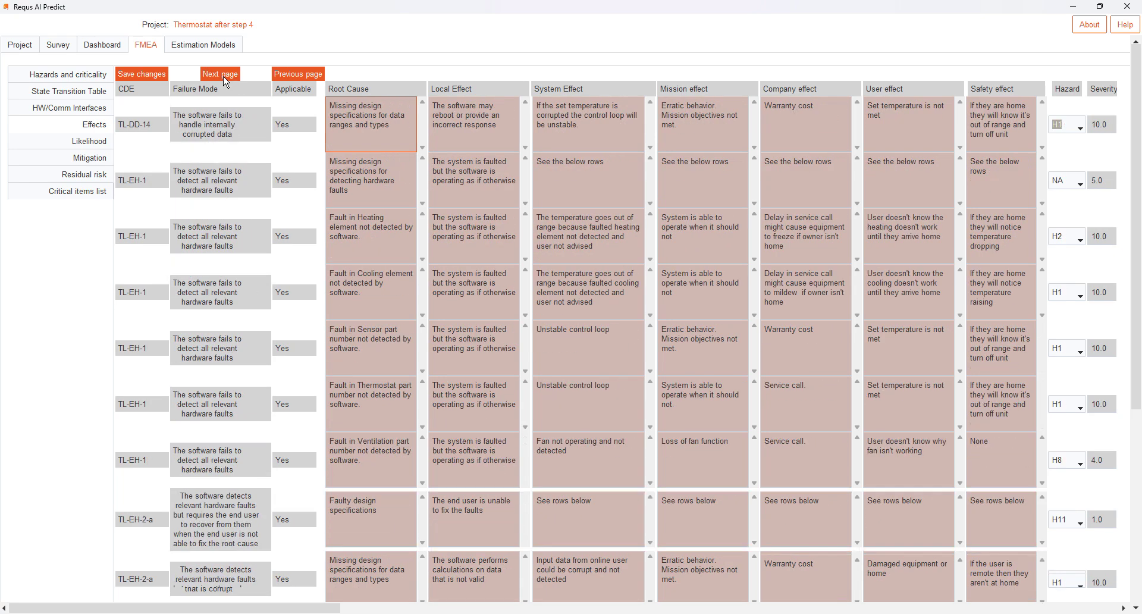
left_click(225, 74)
left_click(225, 75)
left_click(225, 75)
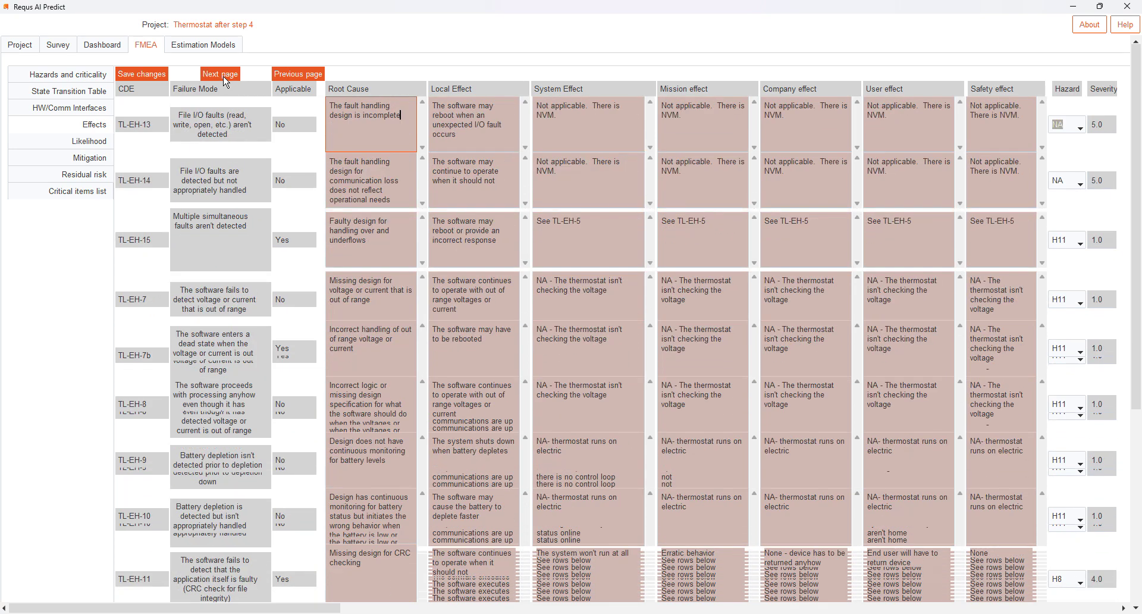
left_click(224, 74)
left_click(225, 76)
left_click(225, 76)
left_click(224, 76)
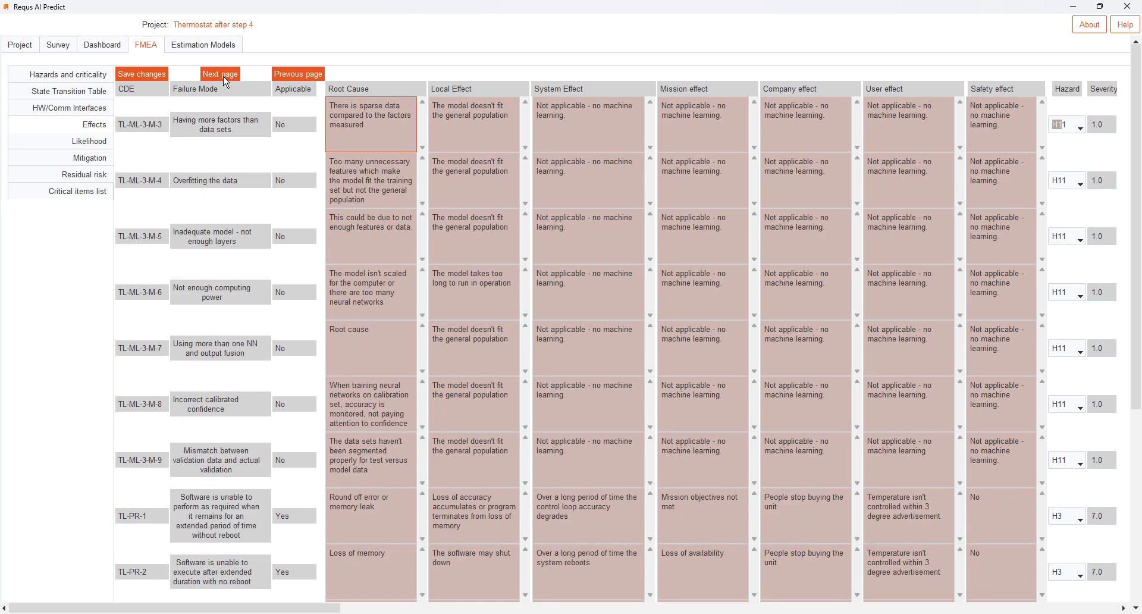
left_click(225, 76)
left_click(225, 76)
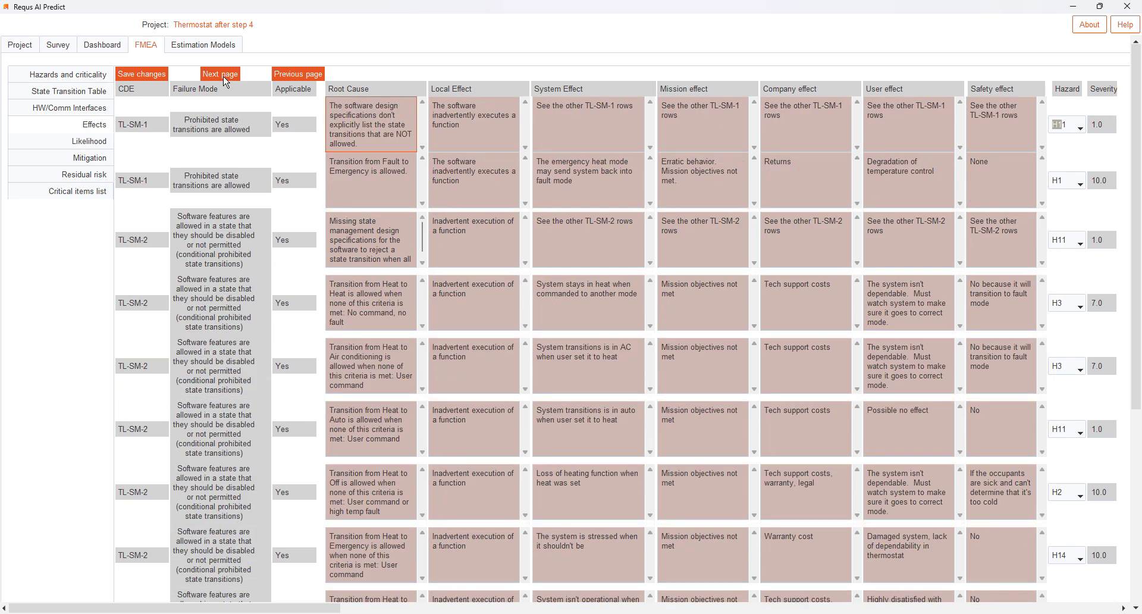
left_click(380, 188)
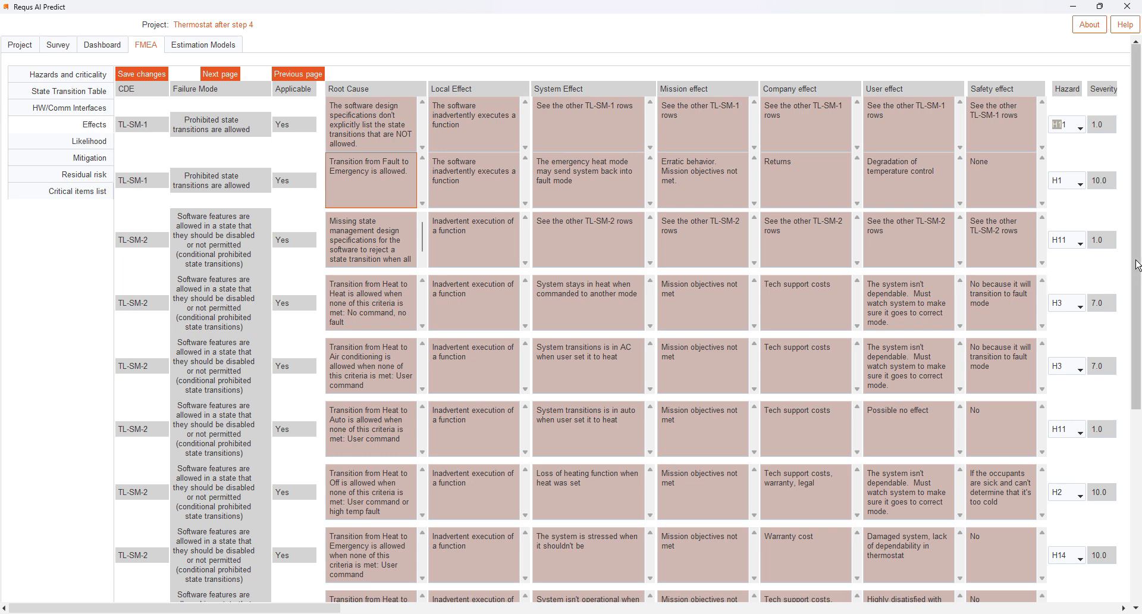
mouse_move(1136, 257)
left_mouse_down()
mouse_move(1139, 367)
mouse_move(1138, 253)
left_mouse_up()
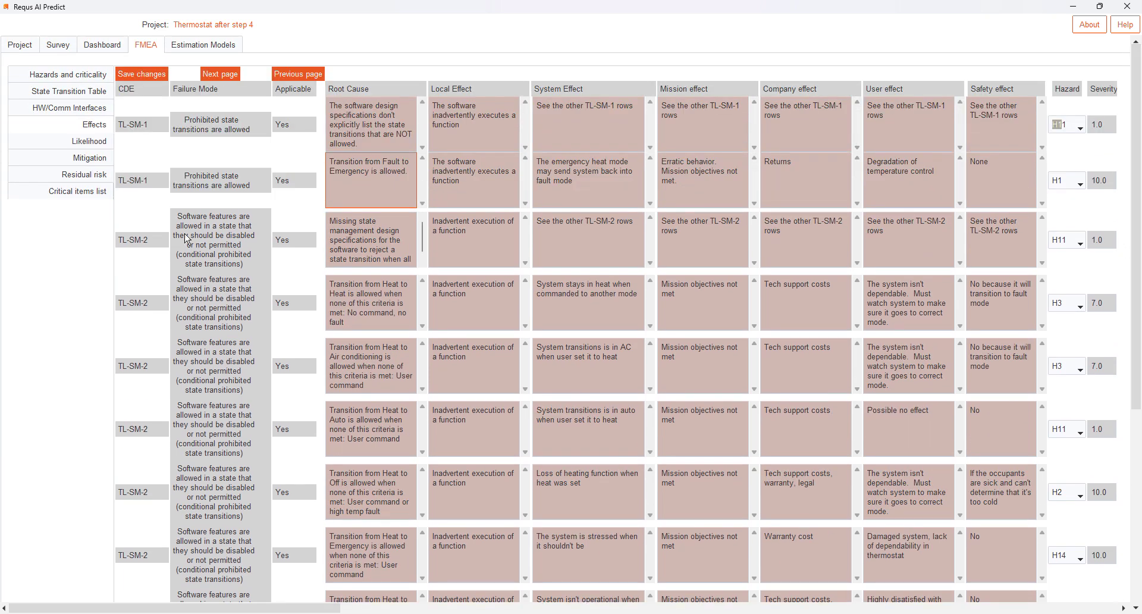
Page through the effects of the TL-SM-2 conditional prohibited transitions and the TL-SM-3 stuck-in-state failure modes
left_click(219, 74)
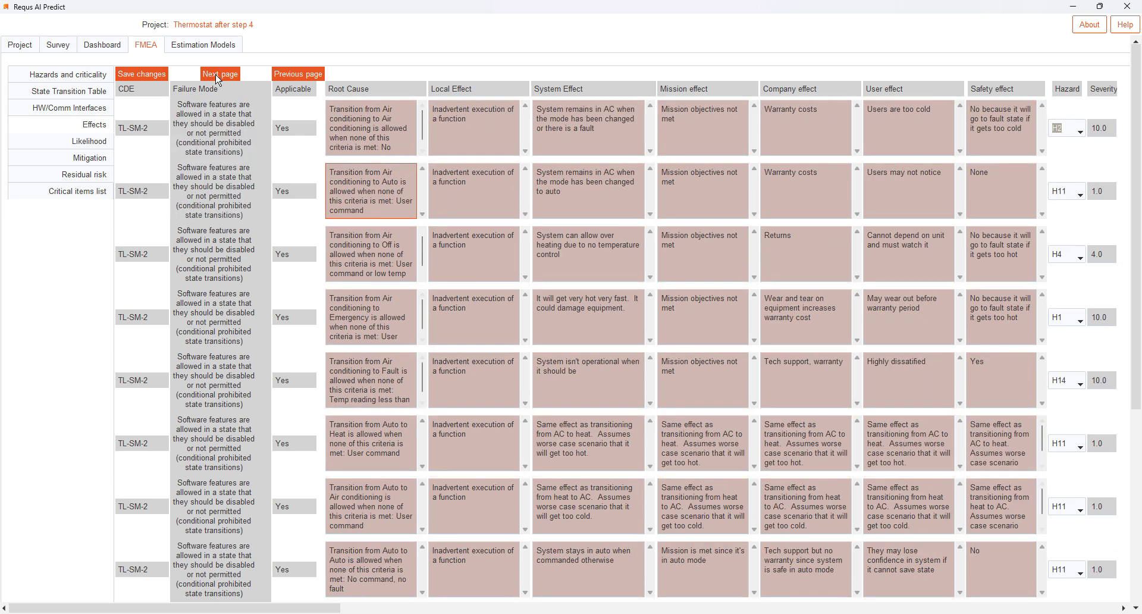
left_click(215, 75)
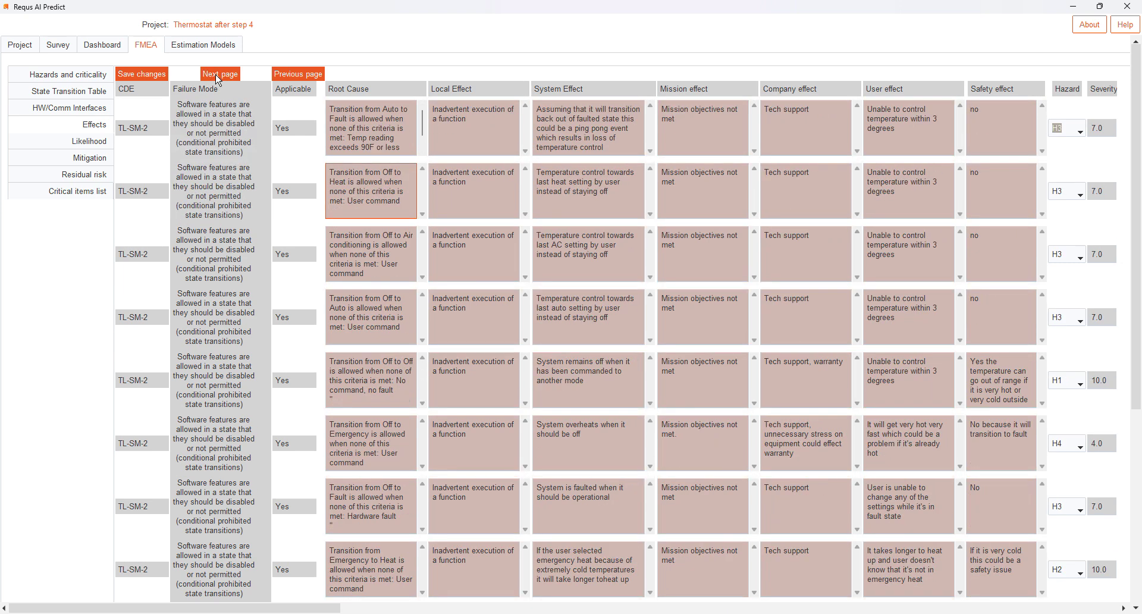
left_click(217, 76)
left_click(218, 77)
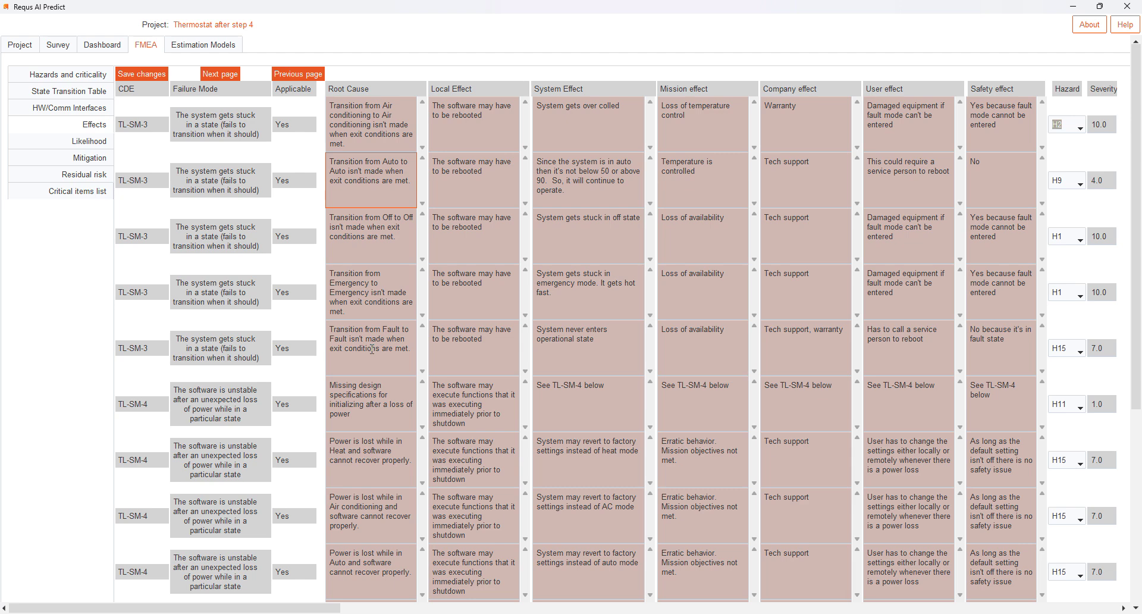
mouse_move(1138, 406)
left_mouse_down()
mouse_move(1139, 482)
mouse_move(1139, 396)
left_mouse_up()
Examine the effects of the TL-SM-4 power loss rows and the TL-SM-5 user abort rows
left_click(216, 76)
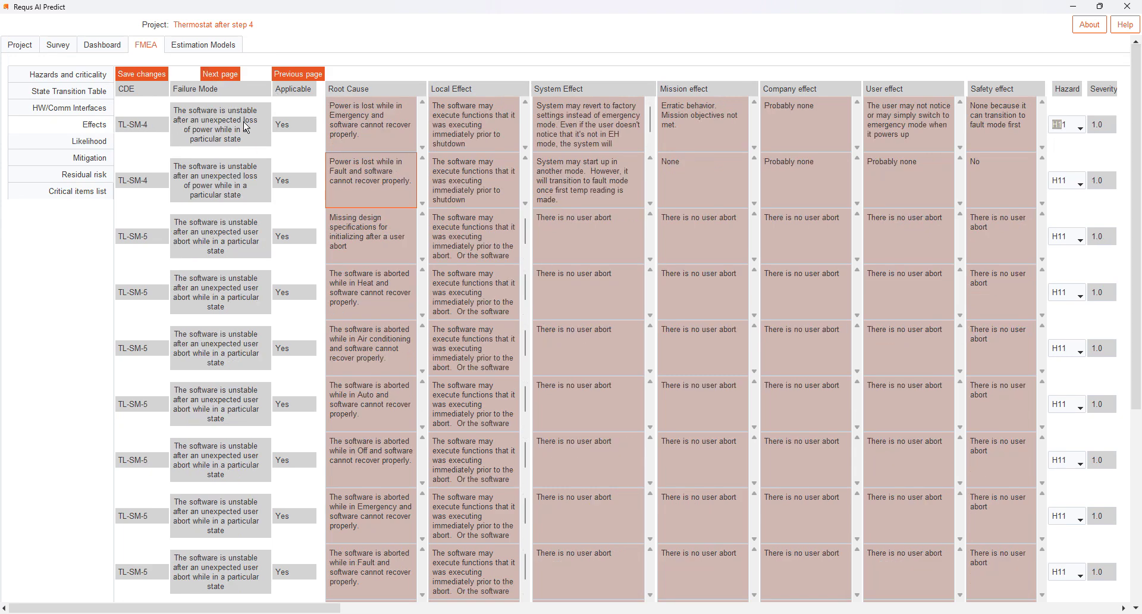
left_click(362, 138)
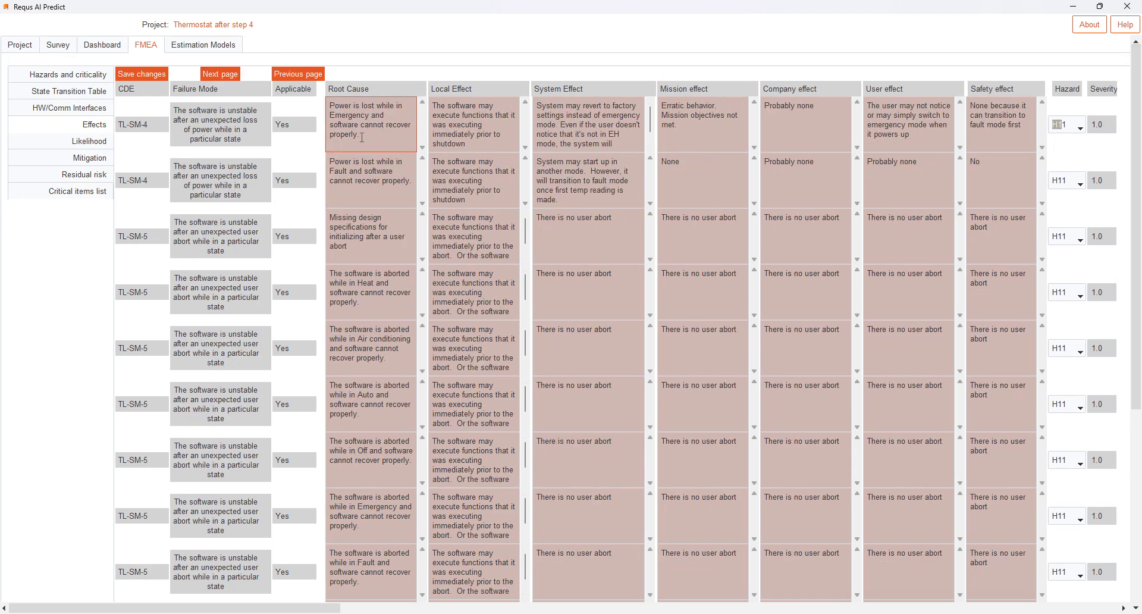
left_click(377, 176)
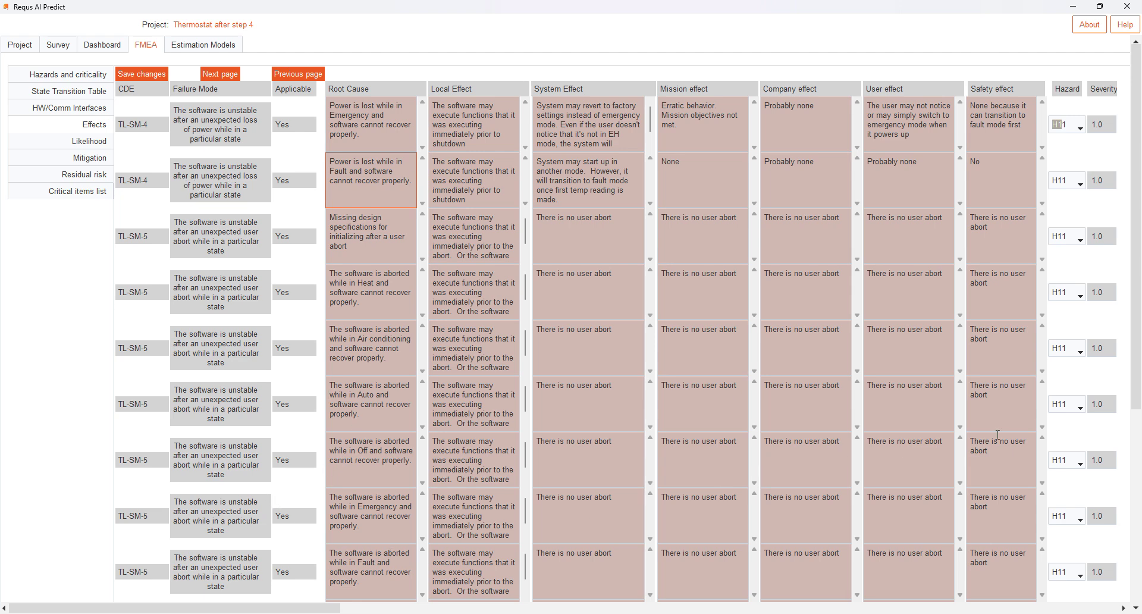
scroll(1136, 327, "down", 3)
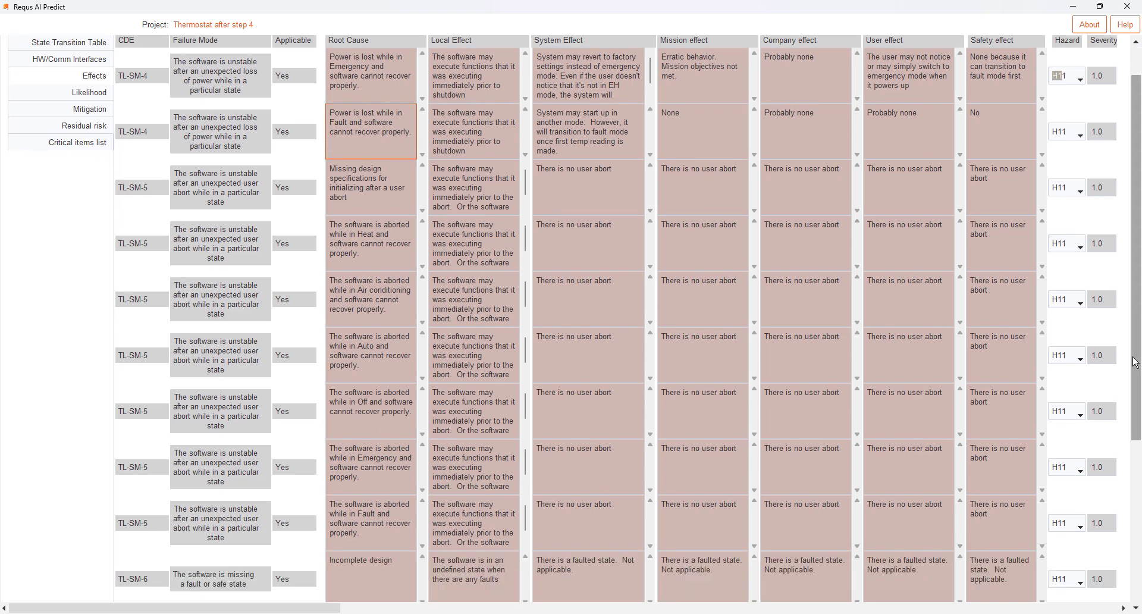
scroll(1112, 298, "up", 3)
left_click(578, 240)
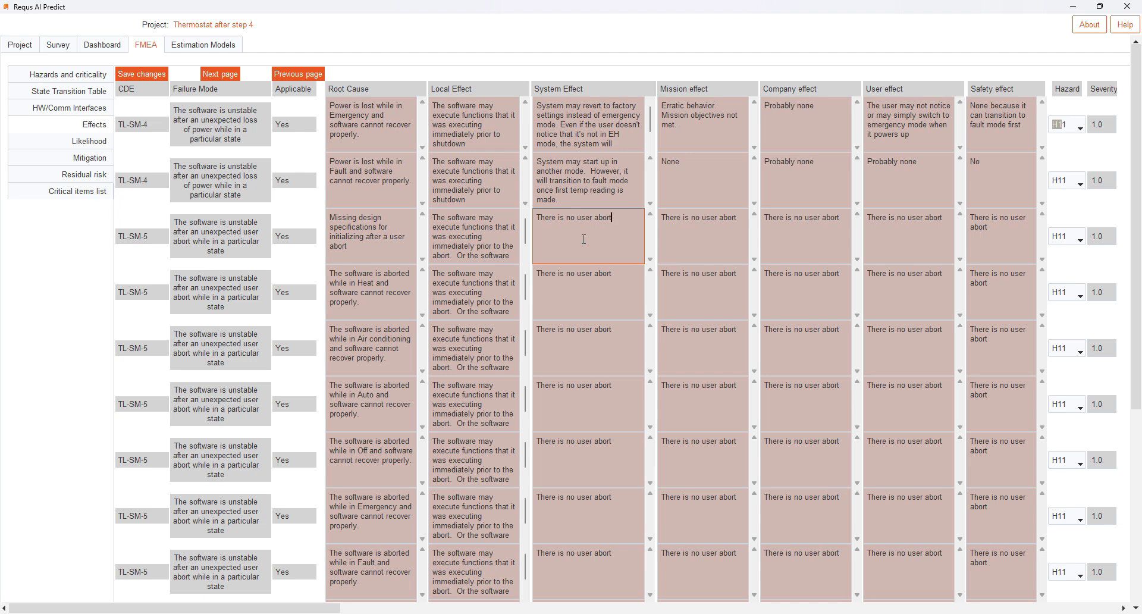
Open the FMEA likelihood table and examine the existing controls, likelihood ratings, RPN and override columns
left_click(90, 146)
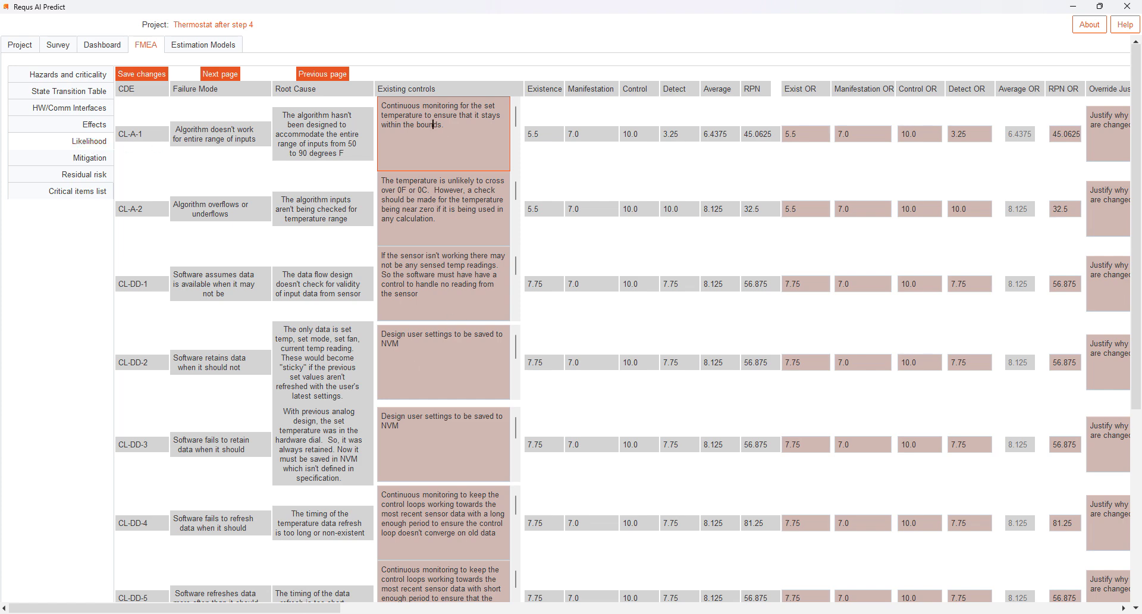
mouse_move(295, 611)
left_mouse_down()
mouse_move(306, 611)
mouse_move(283, 611)
left_mouse_up()
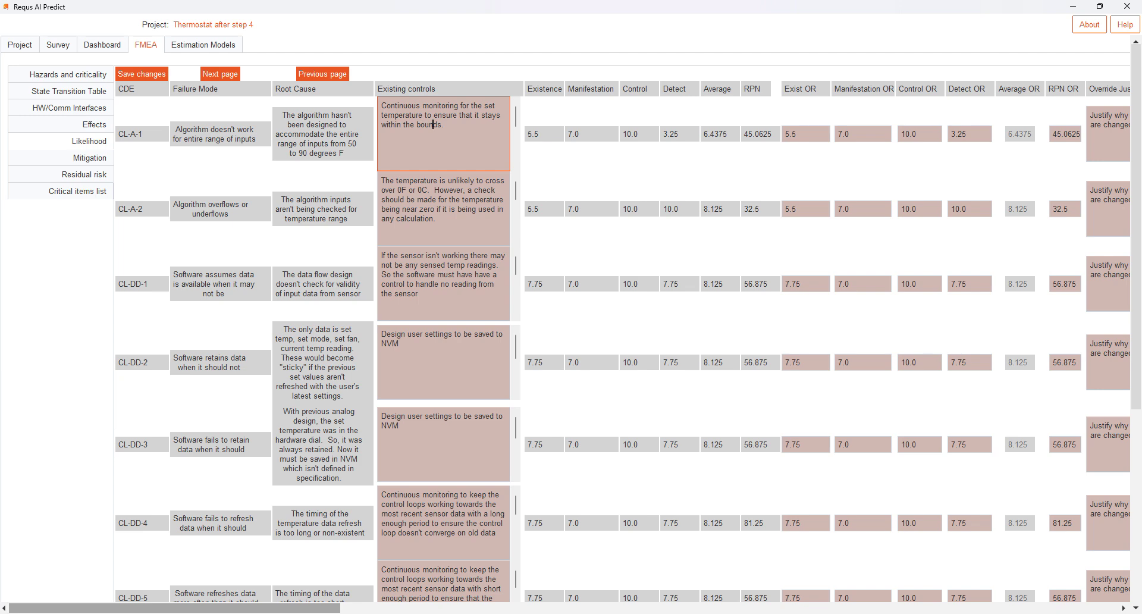
scroll(433, 125, "right", 8)
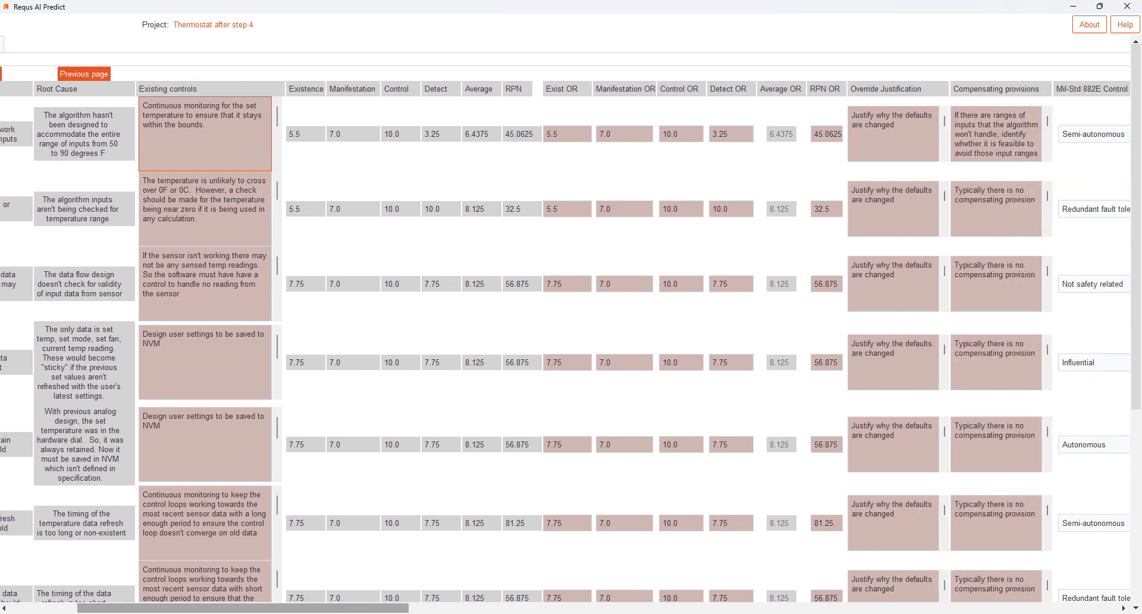
left_click_drag(410, 608, 416, 609)
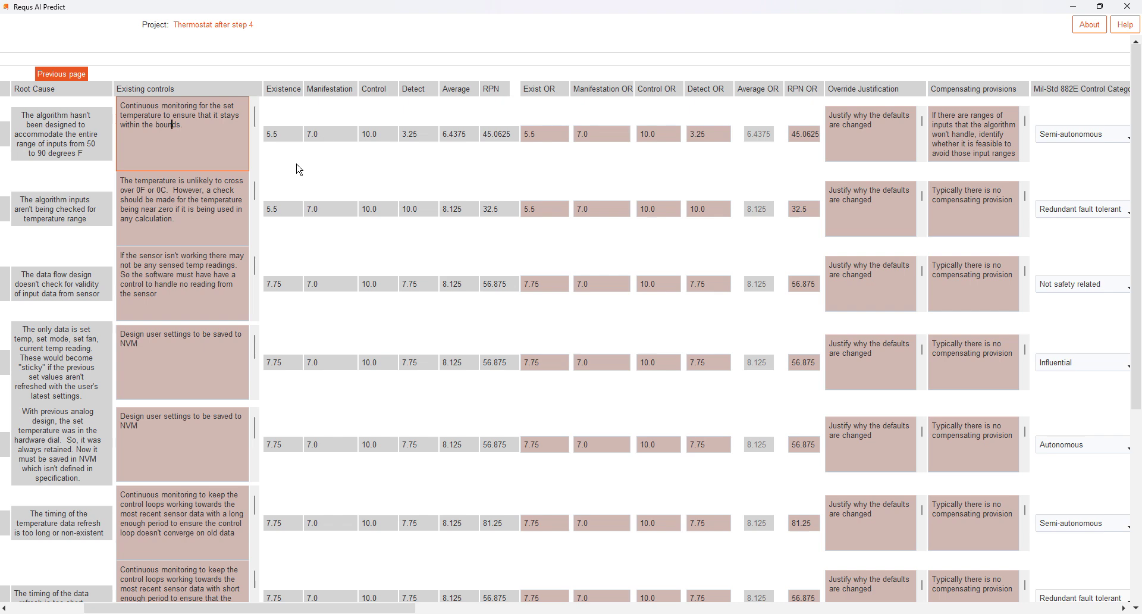
left_click_drag(109, 608, 53, 611)
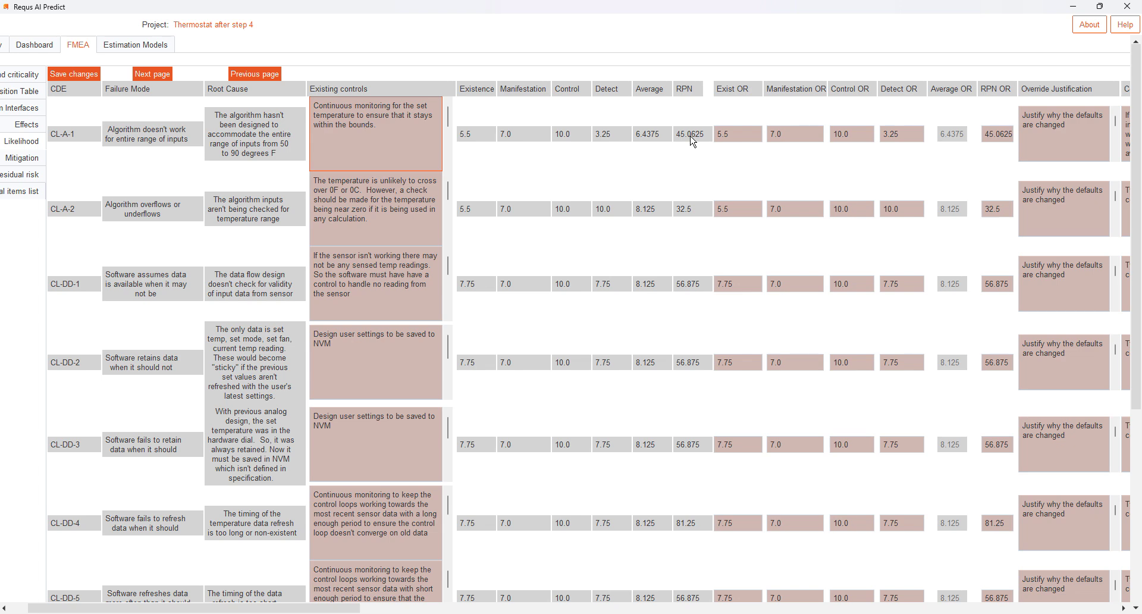
Examine the override justification and compensating provisions for failure mode CL-A-1 in the likelihood table
left_click(1084, 120)
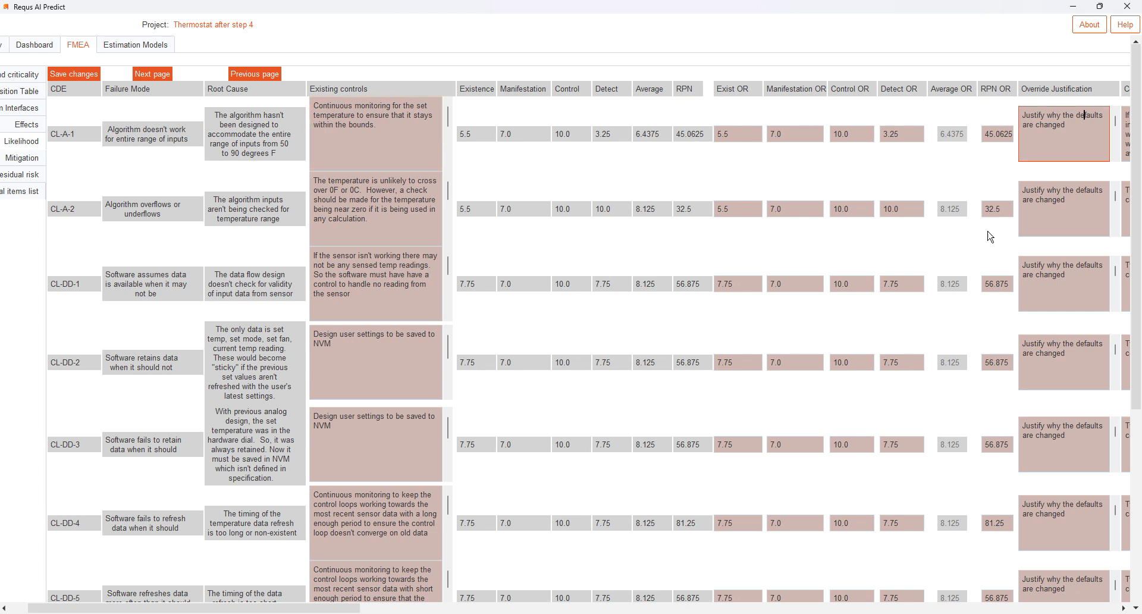
left_click_drag(339, 608, 464, 610)
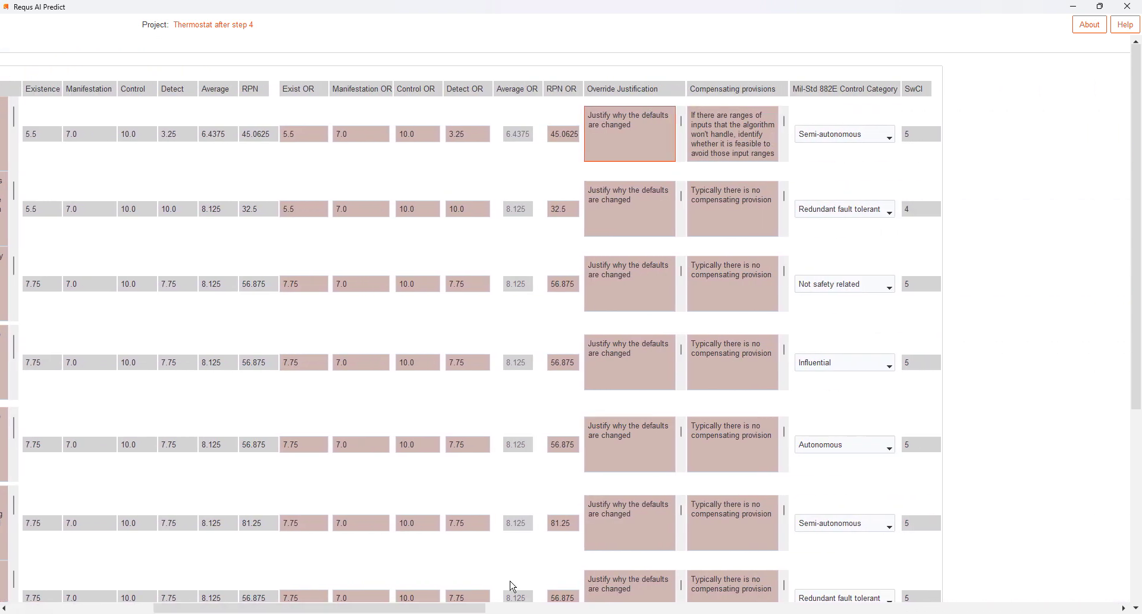
mouse_move(1139, 227)
left_mouse_down()
mouse_move(1128, 276)
mouse_move(1128, 213)
left_mouse_up()
left_click(724, 143)
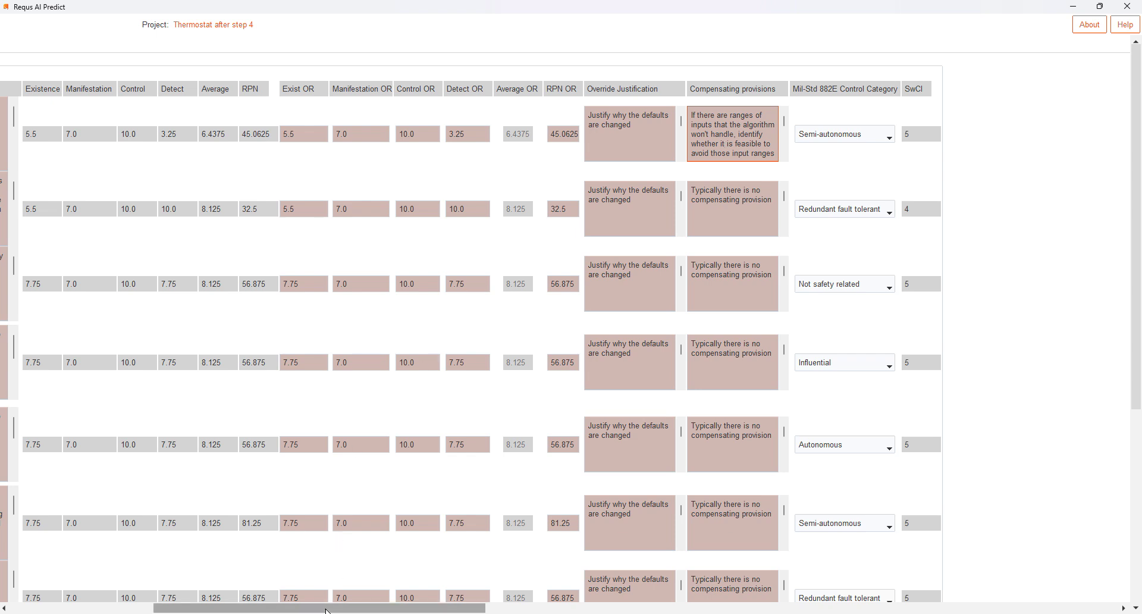
Set the Mil-Std 882E control category of failure mode CL-A-1 to Autonomous
left_click_drag(330, 610, 341, 609)
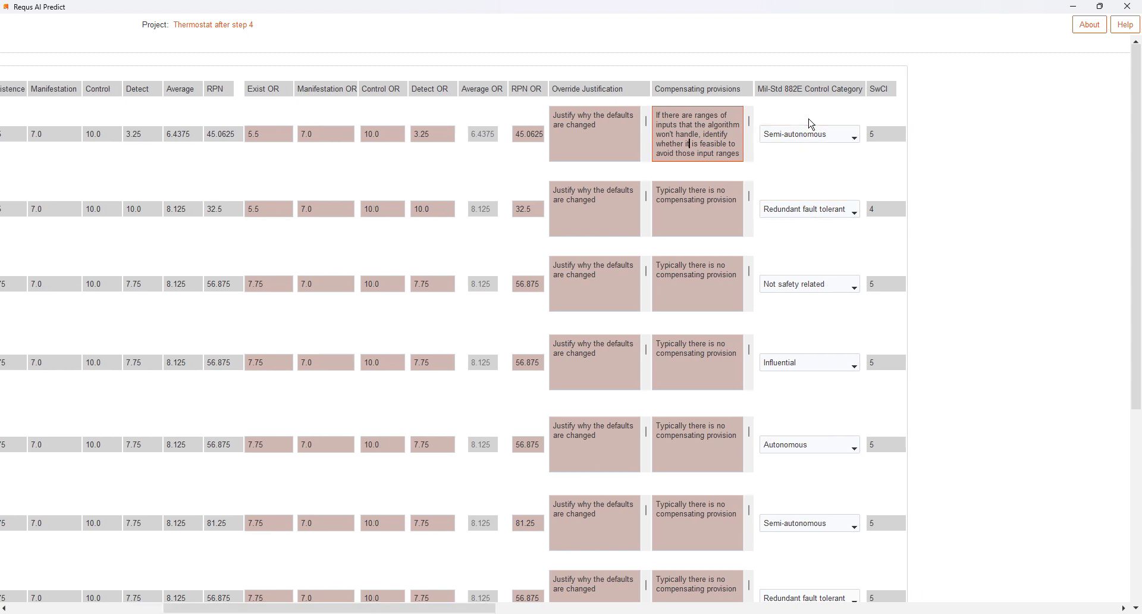
left_click(855, 138)
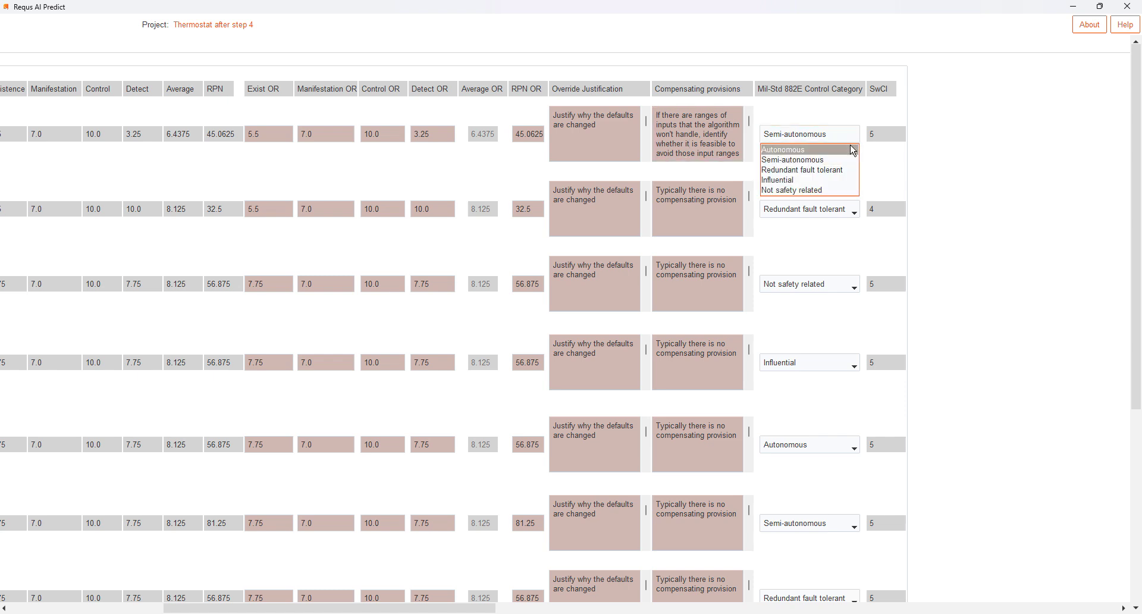
left_click(825, 150)
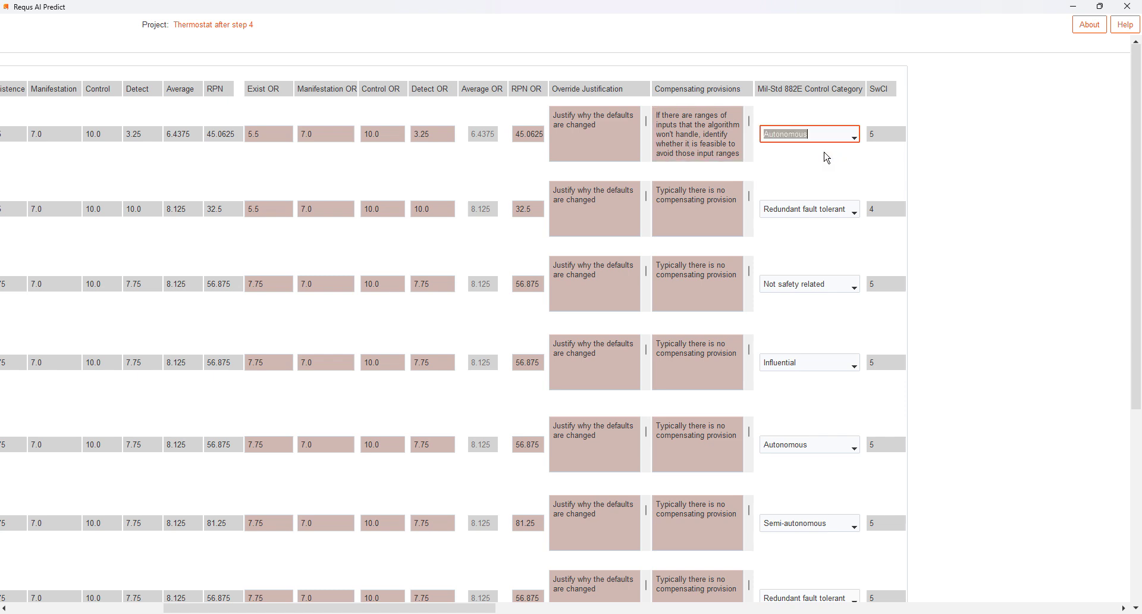
left_click(855, 138)
left_click(891, 141)
Return to the project overview showing the description and survey status
left_click_drag(330, 608, 175, 608)
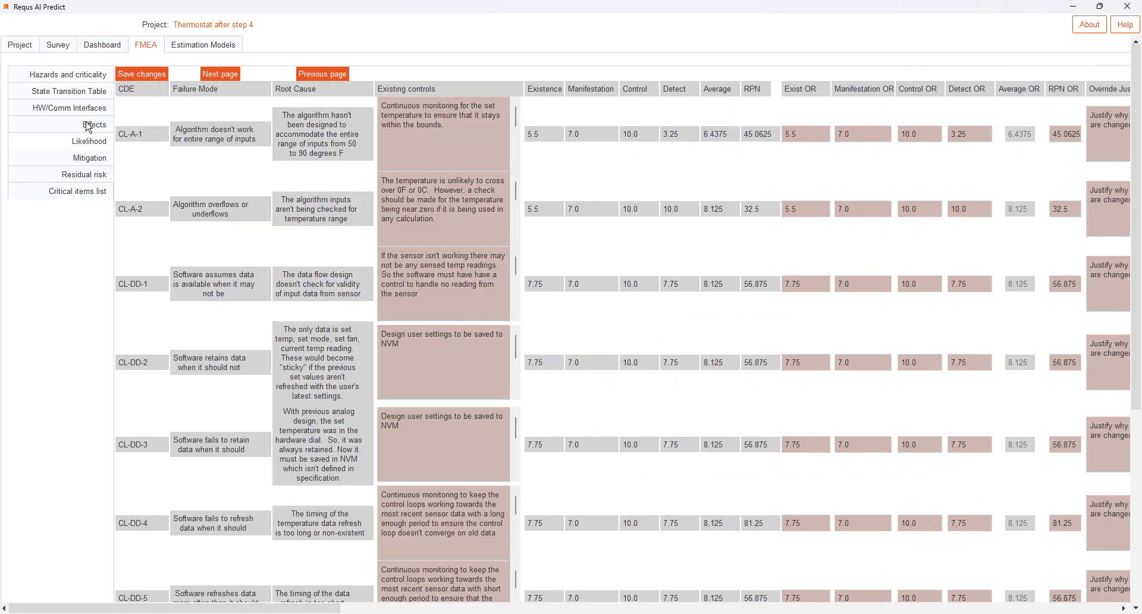
left_click(19, 50)
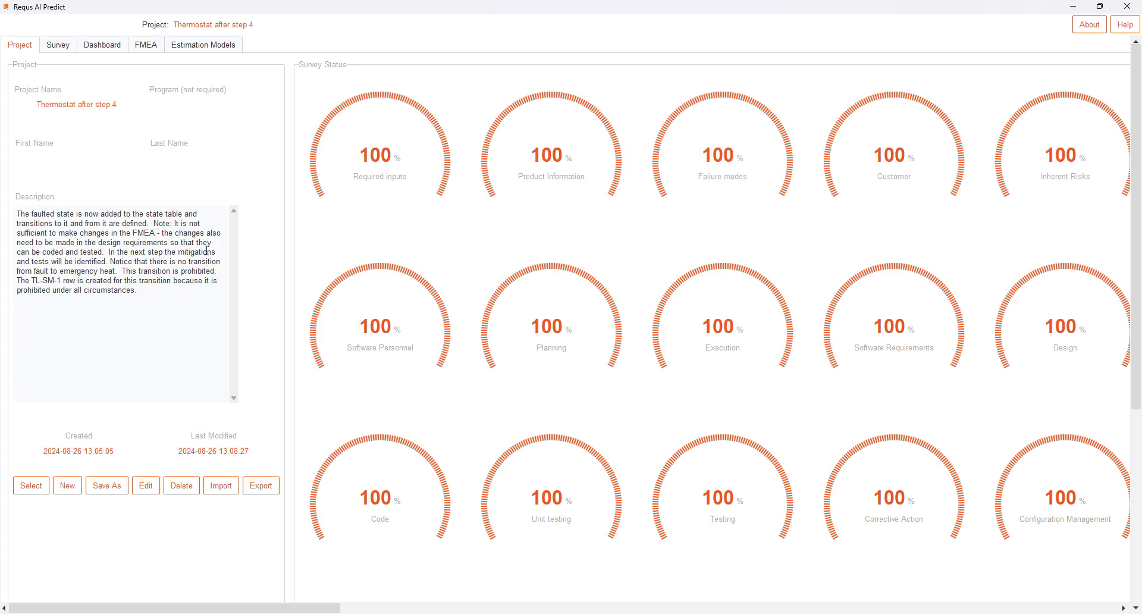